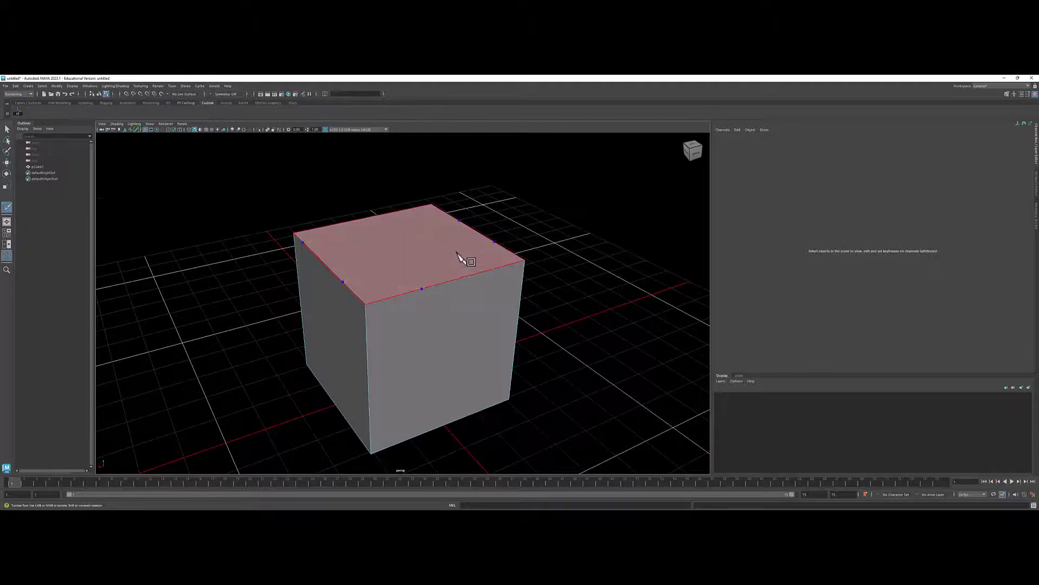
Cut across one side face of the cube, from near one vertical edge's upper end to about the middle of the adjacent edge.
{"action": "left_click_drag", "start_coordinate": [462, 255], "coordinate": [441, 262], "text": "alt"}
{"action": "key", "text": "w"}
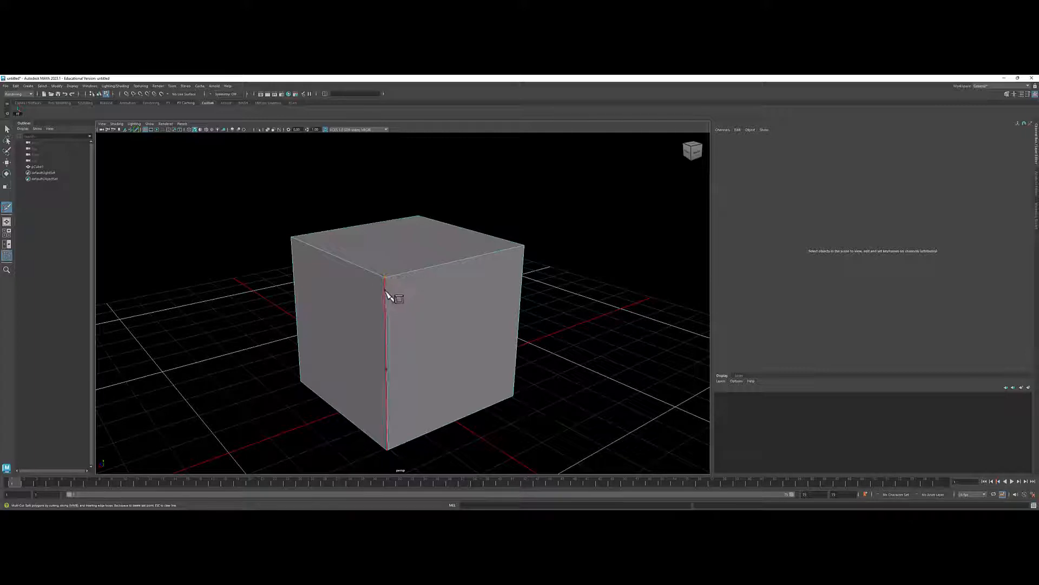
{"action": "mouse_move", "coordinate": [386, 291]}
{"action": "left_mouse_down", "text": "shift"}
{"action": "mouse_move", "coordinate": [385, 433]}
{"action": "mouse_move", "coordinate": [387, 295]}
{"action": "left_mouse_up", "text": "shift"}
{"action": "left_click_drag", "start_coordinate": [464, 355], "coordinate": [422, 368], "text": "alt"}
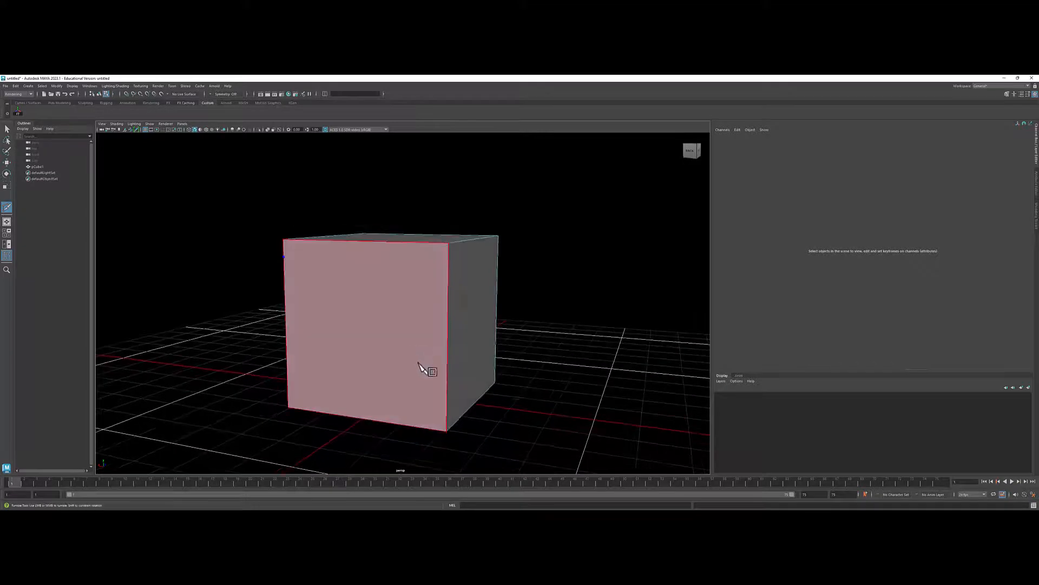
{"action": "left_click", "coordinate": [446, 356], "text": "shift"}
{"action": "key", "text": "w"}
{"action": "left_click_drag", "start_coordinate": [359, 349], "coordinate": [395, 362], "text": "alt"}
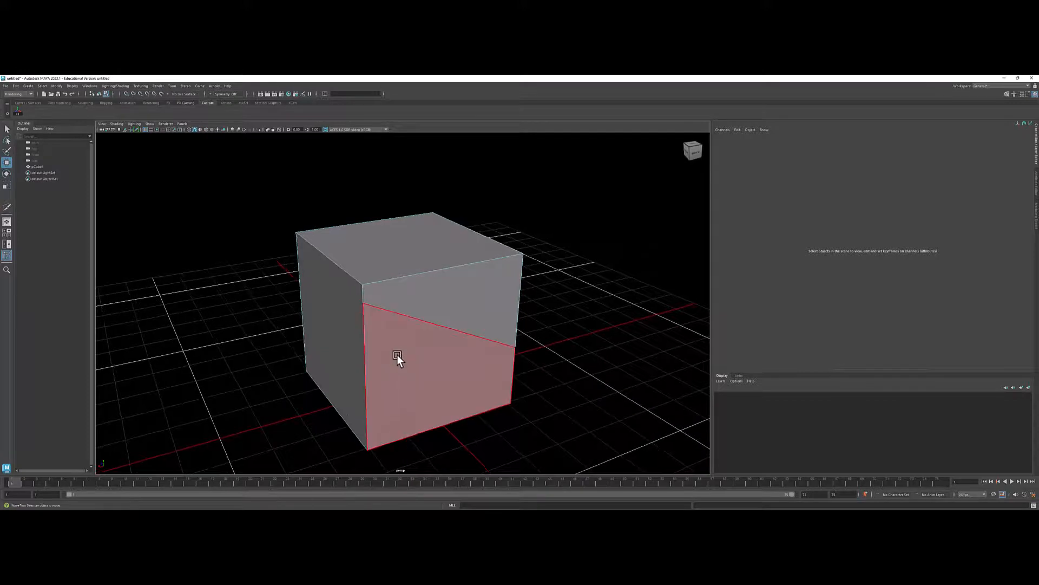
Adjust the Multi-Cut tool's snap step percentage and place a snapped cut point on an edge of the cube's top face.
{"action": "left_click", "coordinate": [6, 207]}
{"action": "double_click", "coordinate": [9, 208]}
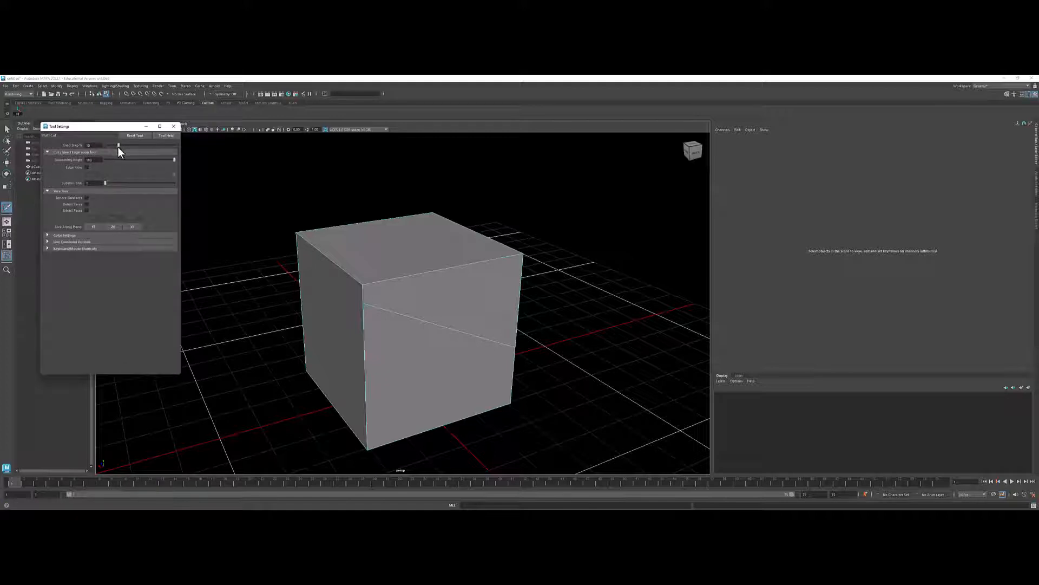
{"action": "left_click_drag", "start_coordinate": [397, 304], "coordinate": [388, 328], "text": "alt"}
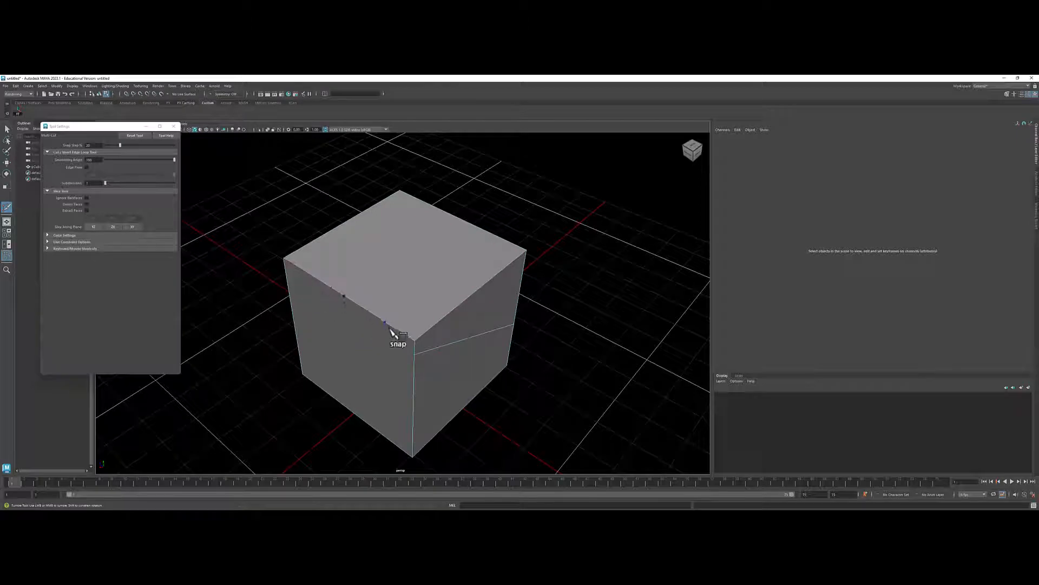
{"action": "left_click_drag", "start_coordinate": [475, 254], "coordinate": [406, 272], "text": "alt"}
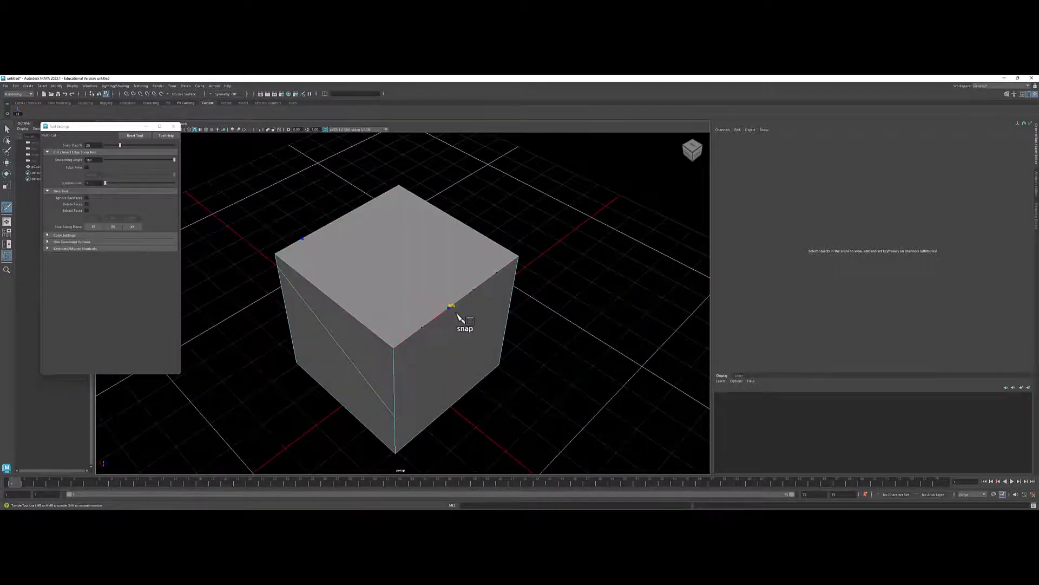
{"action": "left_click", "coordinate": [465, 307], "text": "shift"}
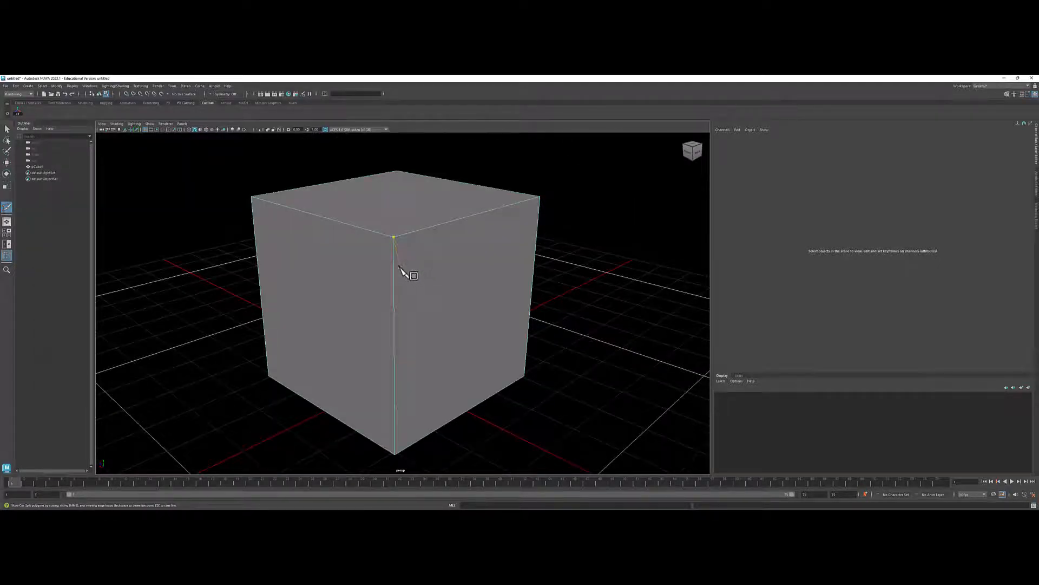
Insert four horizontal edge loops around the cube at successive heights with Multi-Cut.
{"action": "left_click_drag", "start_coordinate": [404, 273], "coordinate": [387, 272], "text": "alt"}
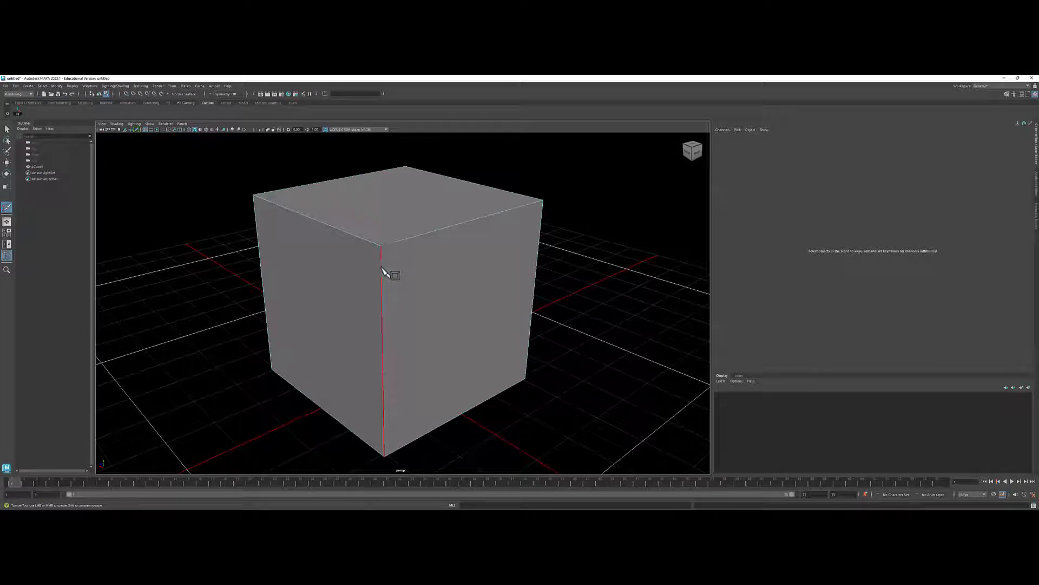
{"action": "left_click", "coordinate": [382, 267]}
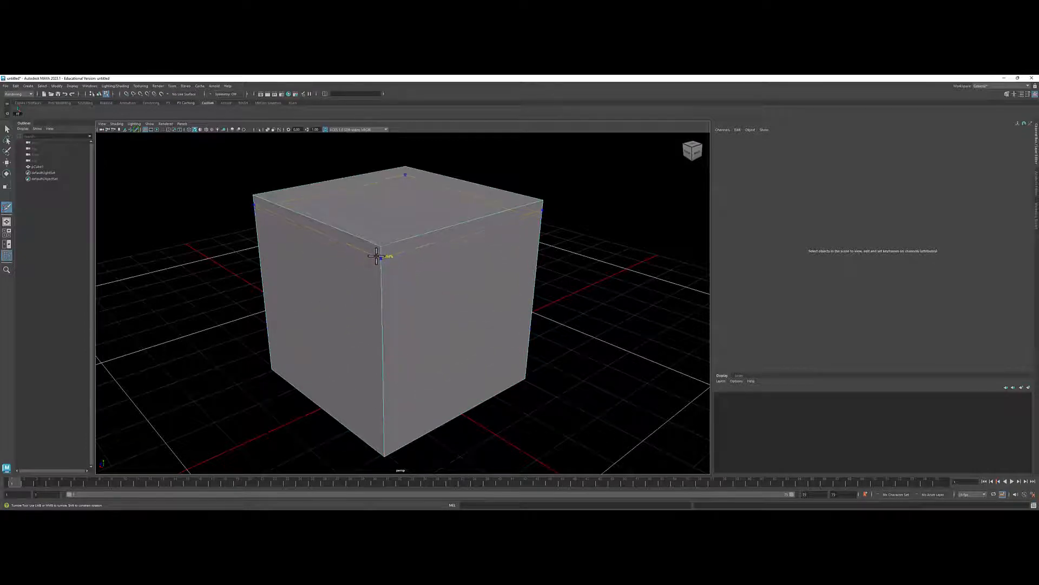
{"action": "left_click", "coordinate": [383, 290], "text": "ctrl"}
{"action": "left_click", "coordinate": [383, 326], "text": "ctrl"}
{"action": "left_click", "coordinate": [383, 376], "text": "ctrl"}
Undo the four inserted edge loops.
{"action": "key", "text": "ctrl+z"}
{"action": "key", "text": "ctrl+z"}
{"action": "key", "text": "ctrl+z"}
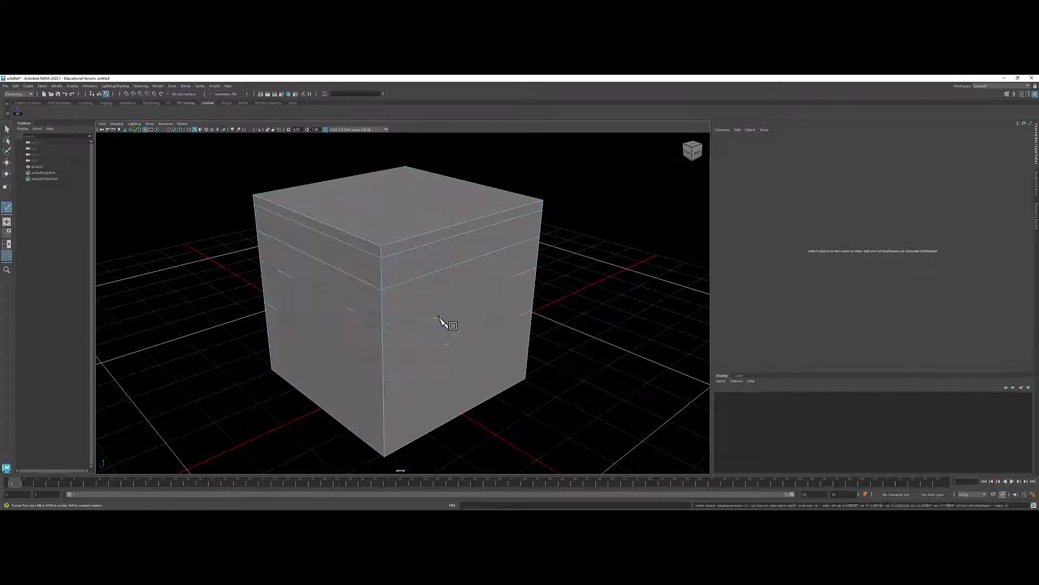
{"action": "key", "text": "ctrl+z"}
Try an edge loop close to the cube's front corner and open the Multi-Cut tool settings.
{"action": "mouse_move", "coordinate": [446, 302]}
{"action": "left_mouse_down", "text": "alt"}
{"action": "mouse_move", "coordinate": [423, 295]}
{"action": "mouse_move", "coordinate": [432, 290]}
{"action": "left_mouse_up", "text": "alt"}
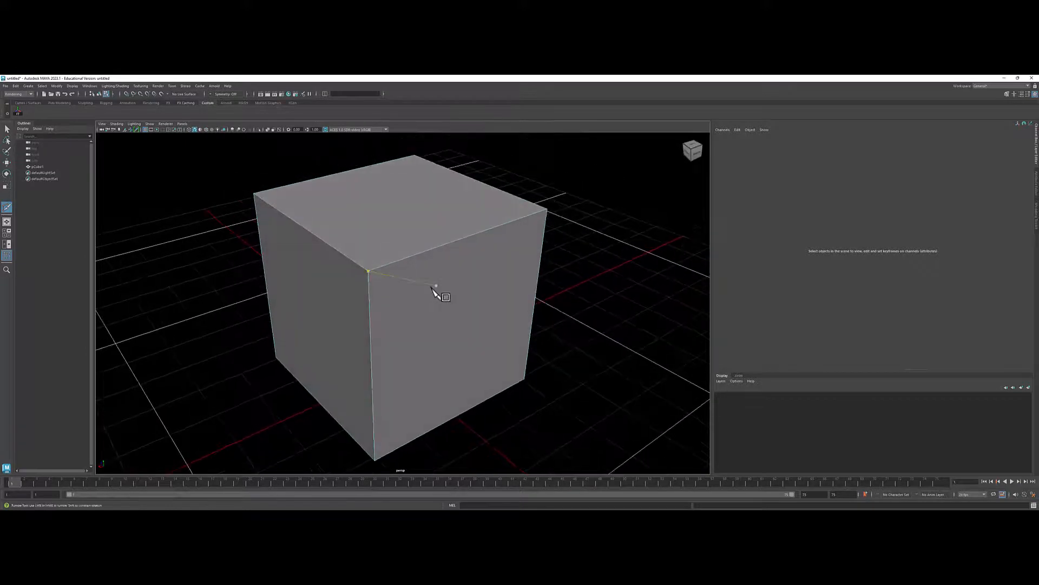
{"action": "left_click", "coordinate": [390, 263], "text": "ctrl"}
{"action": "double_click", "coordinate": [6, 209]}
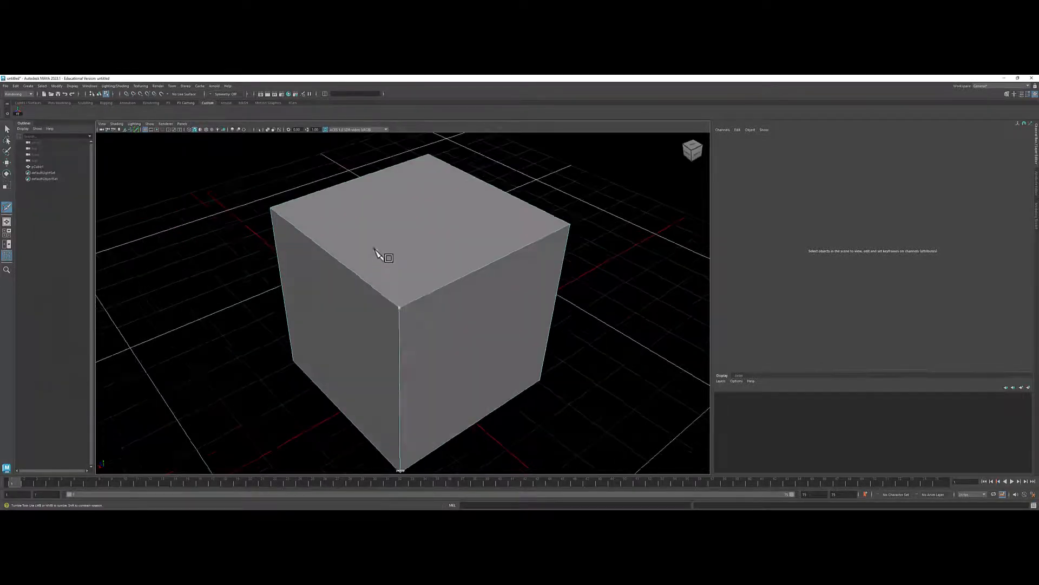
Cut a zigzag path across the cube's top face between two opposite edges, using four points inside the face.
{"action": "left_click_drag", "start_coordinate": [376, 247], "coordinate": [402, 246], "text": "alt"}
{"action": "middle_click_drag", "start_coordinate": [393, 212], "coordinate": [400, 243], "text": "alt"}
{"action": "left_click_drag", "start_coordinate": [399, 242], "coordinate": [380, 243], "text": "alt"}
{"action": "right_click_drag", "start_coordinate": [381, 243], "coordinate": [410, 260], "text": "alt"}
{"action": "left_click_drag", "start_coordinate": [407, 262], "coordinate": [306, 279], "text": "alt"}
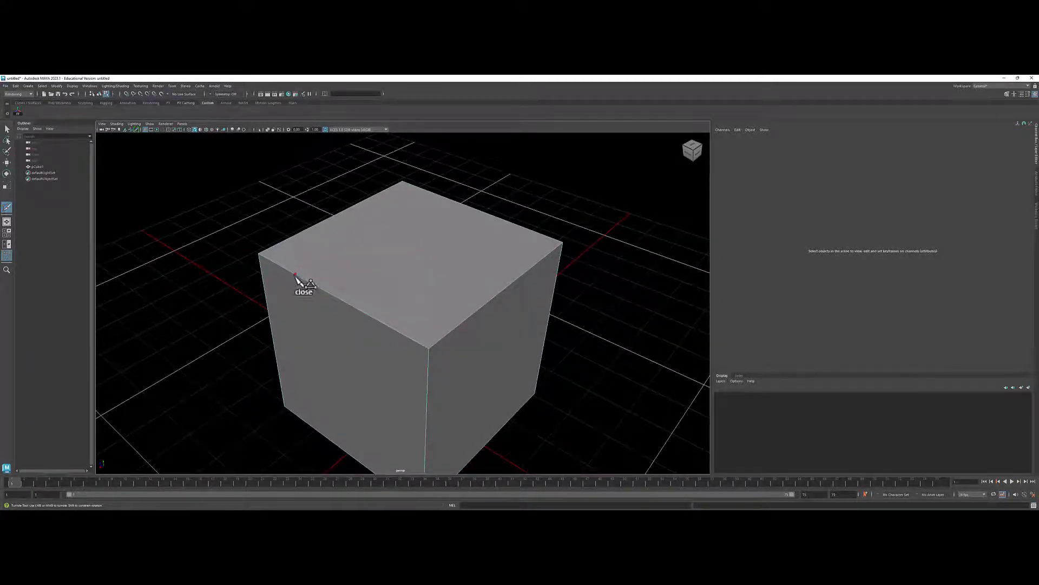
{"action": "left_click", "coordinate": [295, 275]}
{"action": "left_click", "coordinate": [453, 230]}
{"action": "left_click", "coordinate": [391, 269]}
{"action": "left_click", "coordinate": [436, 291]}
{"action": "left_click", "coordinate": [526, 228]}
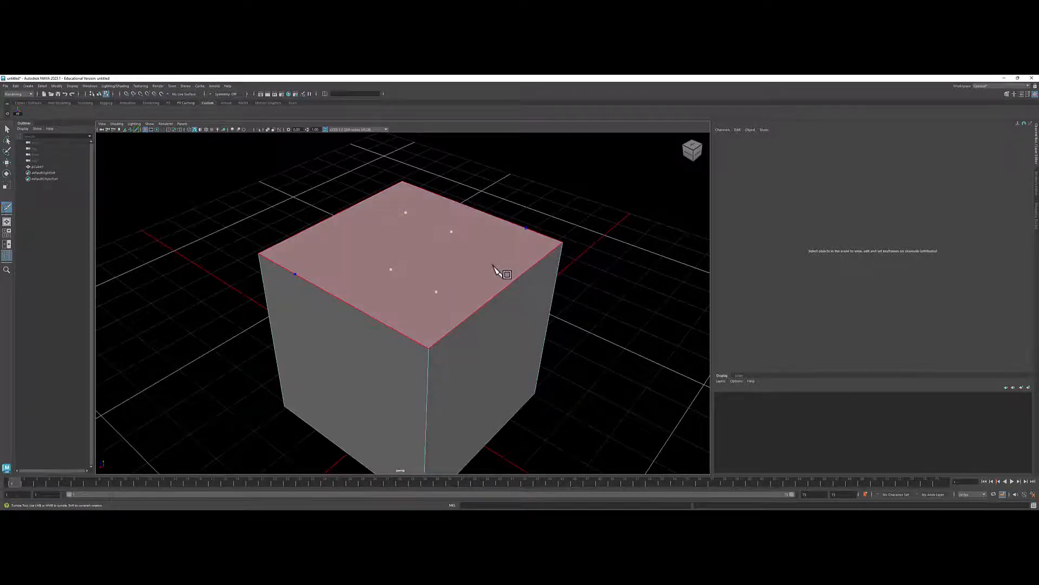
{"action": "key", "text": "w"}
{"action": "left_click_drag", "start_coordinate": [504, 278], "coordinate": [472, 273], "text": "alt"}
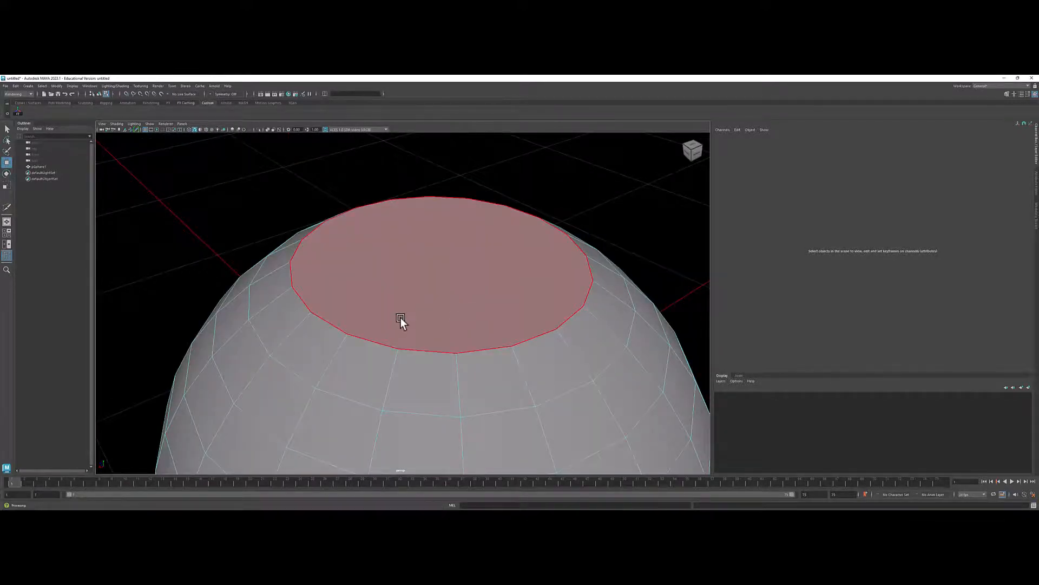
Cut straight across the sphere's flat top cap from one rim vertex to a vertex on the opposite side.
{"action": "left_click_drag", "start_coordinate": [400, 317], "coordinate": [393, 320], "text": "alt"}
{"action": "right_click_drag", "start_coordinate": [393, 321], "coordinate": [362, 324], "text": "alt"}
{"action": "left_click_drag", "start_coordinate": [362, 323], "coordinate": [354, 328], "text": "alt"}
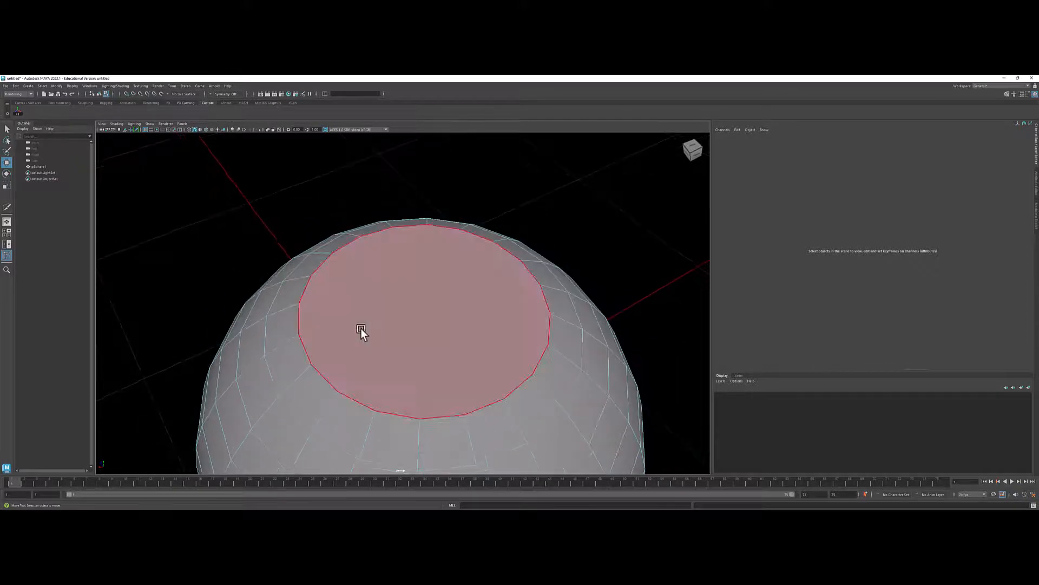
{"action": "key", "text": "ctrl+shift+x"}
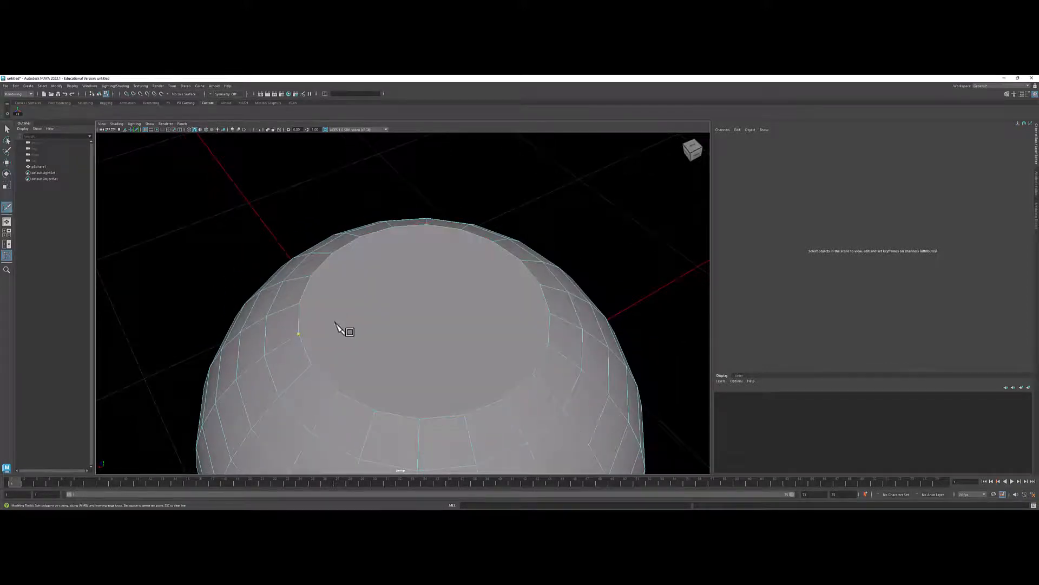
{"action": "left_click", "coordinate": [298, 335]}
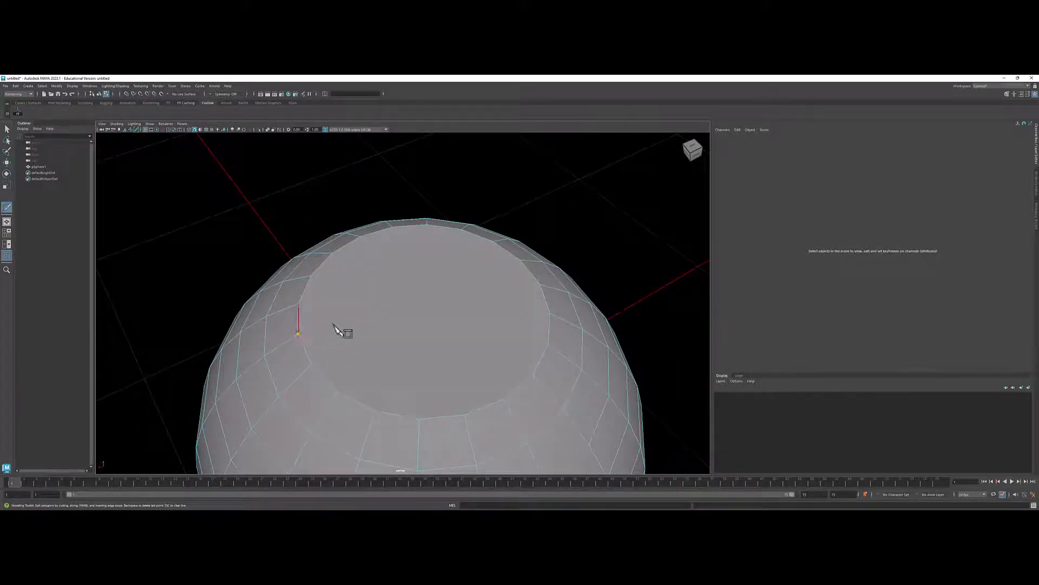
{"action": "left_click", "coordinate": [542, 287]}
{"action": "key", "text": "w"}
Cut from a front rim vertex of the sphere's cap to the existing cut line across it.
{"action": "left_click_drag", "start_coordinate": [503, 316], "coordinate": [510, 295], "text": "alt"}
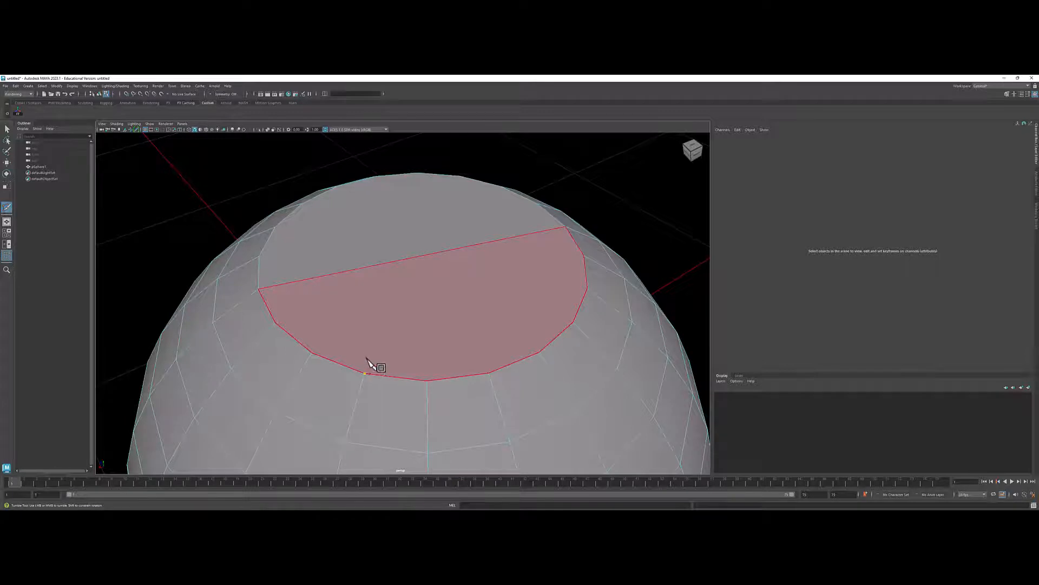
{"action": "left_click_drag", "start_coordinate": [364, 340], "coordinate": [386, 286]}
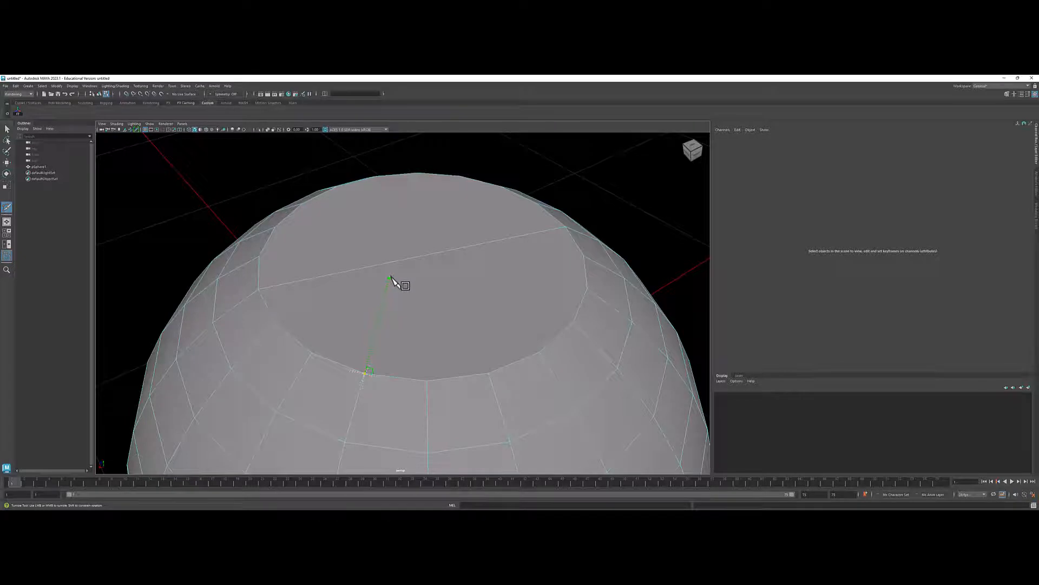
{"action": "left_click_drag", "start_coordinate": [392, 269], "coordinate": [393, 263]}
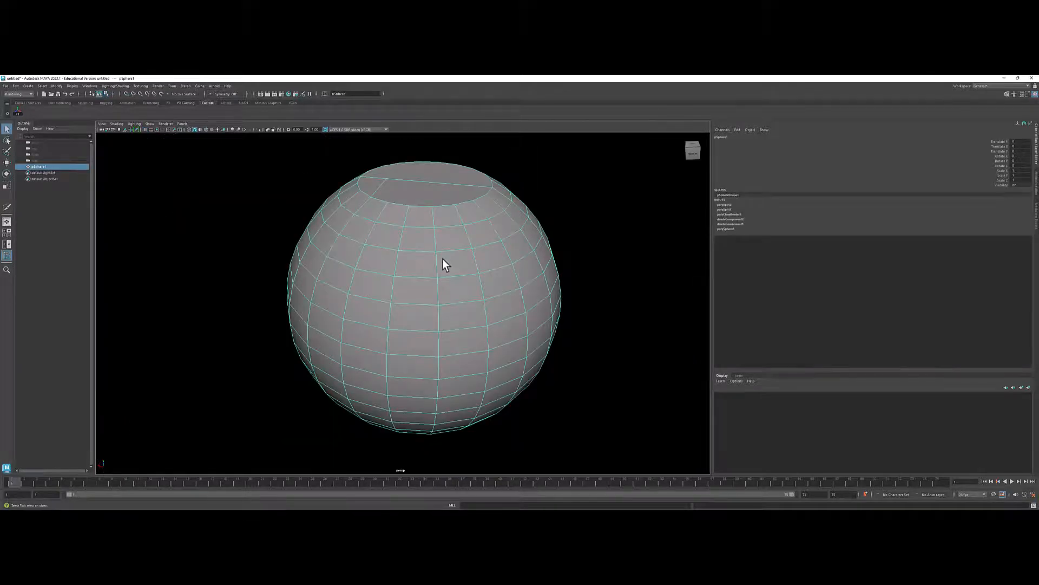
Slice the whole sphere diagonally with Multi-Cut, placing both slice points outside the mesh.
{"action": "left_click_drag", "start_coordinate": [443, 260], "coordinate": [434, 261], "text": "alt"}
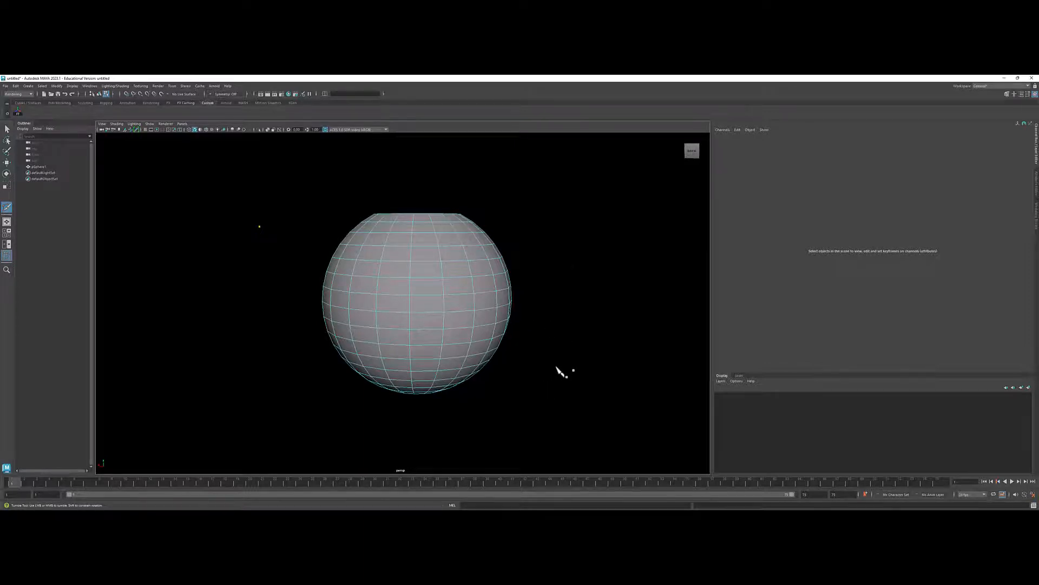
{"action": "left_click", "coordinate": [557, 367]}
{"action": "key", "text": "Return"}
{"action": "key", "text": "w"}
{"action": "left_click_drag", "start_coordinate": [403, 281], "coordinate": [287, 285], "text": "alt"}
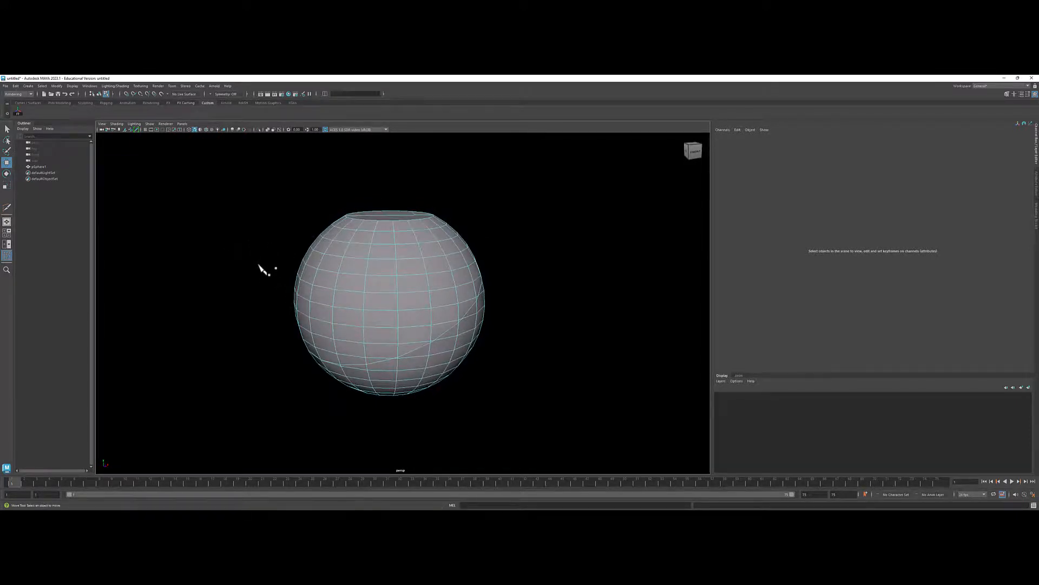
{"action": "left_click_drag", "start_coordinate": [258, 265], "coordinate": [261, 260], "text": "alt"}
Try to slice horizontally across the sphere's upper part with Multi-Cut started from object mode.
{"action": "right_click", "coordinate": [260, 239], "text": "shift"}
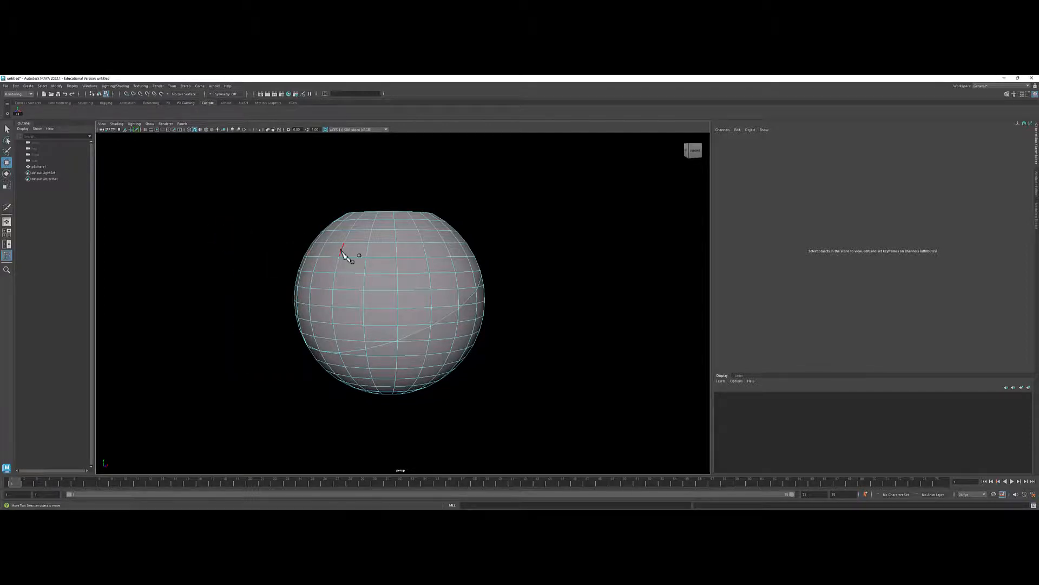
{"action": "right_click_drag", "start_coordinate": [351, 252], "coordinate": [371, 239]}
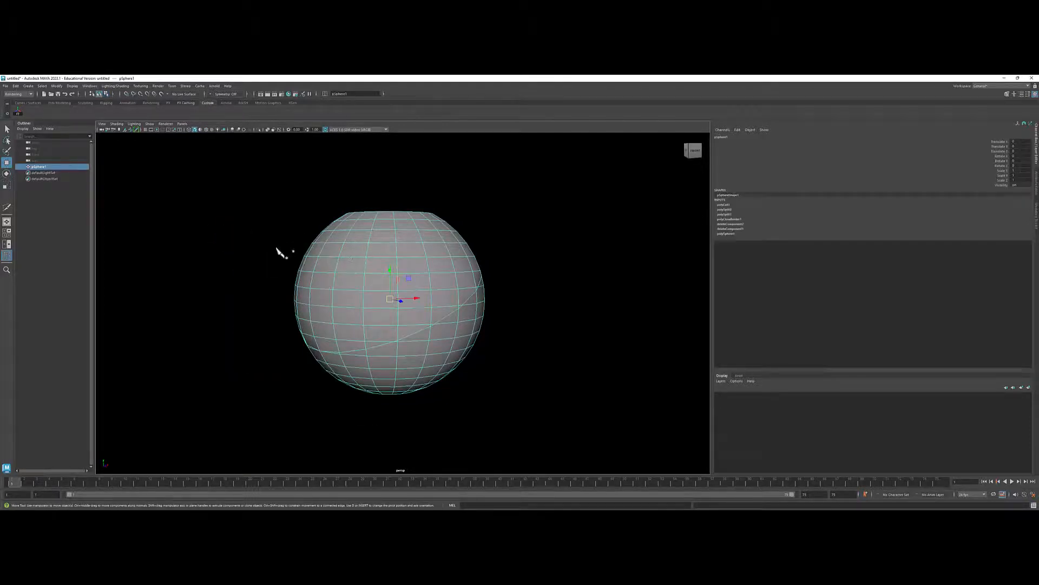
{"action": "right_click_drag", "start_coordinate": [259, 242], "coordinate": [215, 236], "text": "shift"}
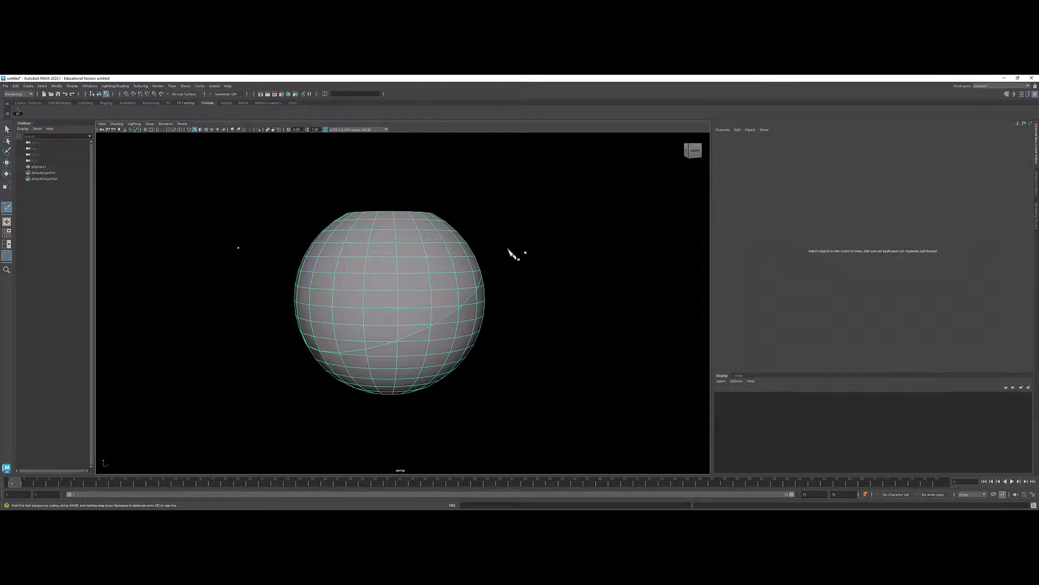
{"action": "left_click_drag", "start_coordinate": [509, 250], "coordinate": [324, 236]}
{"action": "key", "text": "w"}
Select the whole sphere in object mode and activate the Multi-Cut tool on it.
{"action": "left_click", "coordinate": [380, 291]}
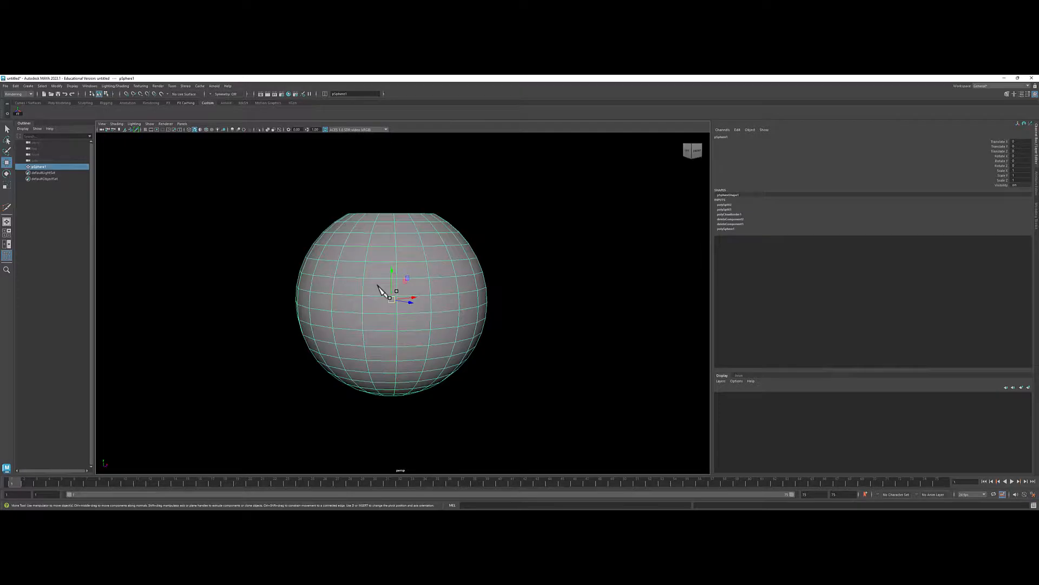
{"action": "left_click", "coordinate": [280, 242]}
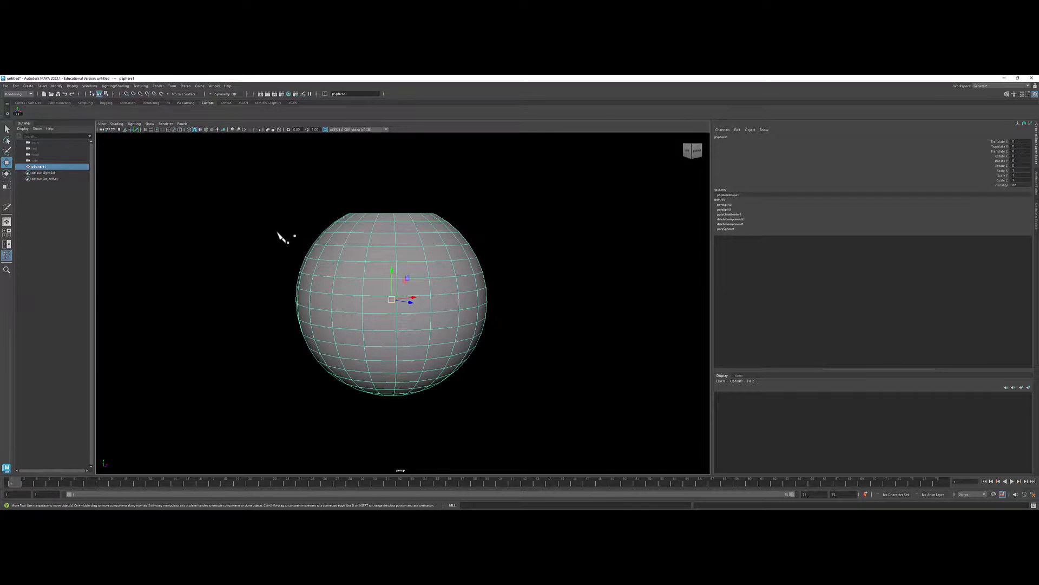
{"action": "left_click", "coordinate": [284, 233]}
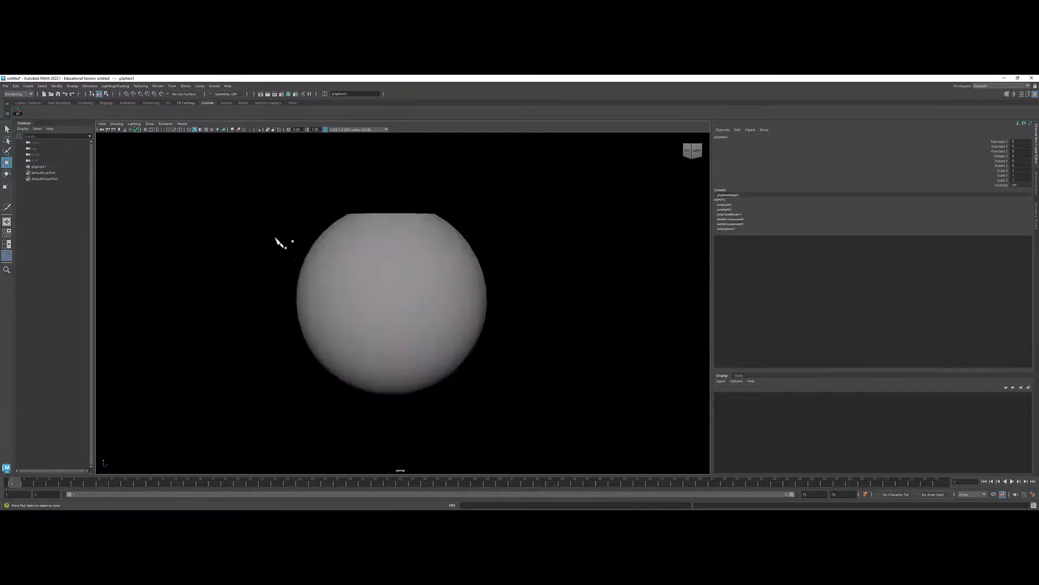
{"action": "left_click", "coordinate": [278, 239]}
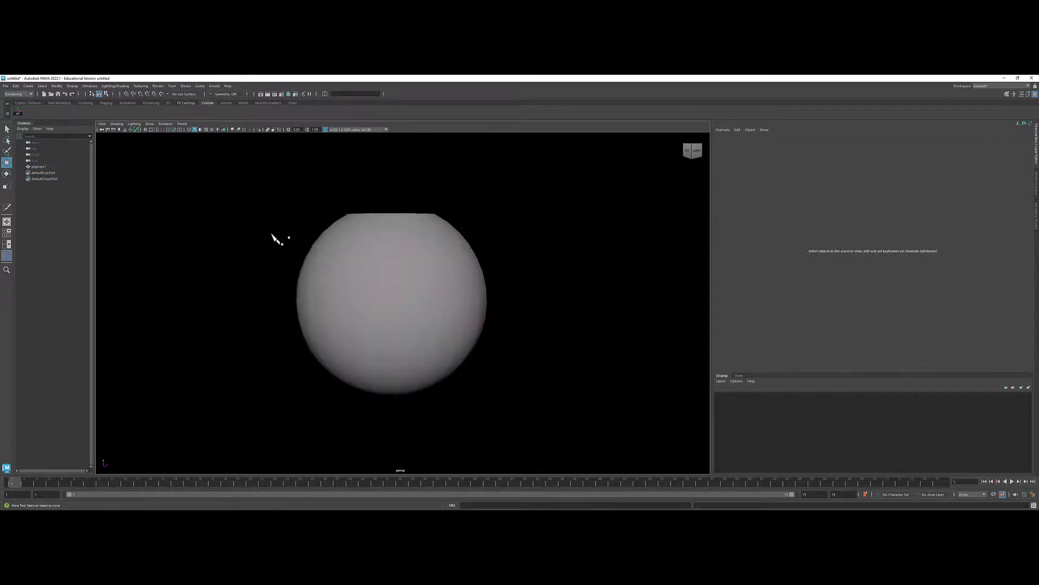
{"action": "left_click", "coordinate": [334, 269]}
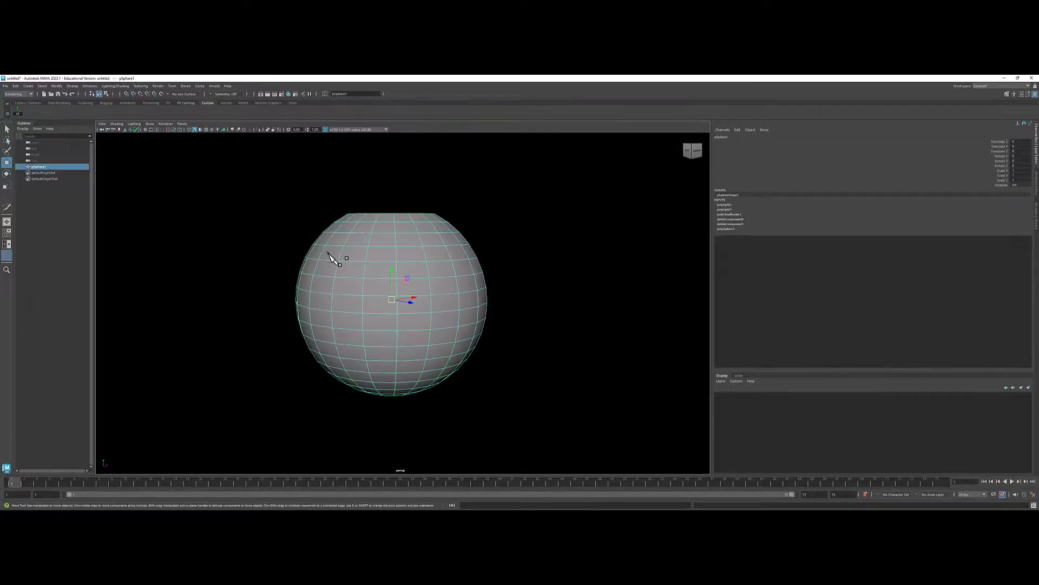
{"action": "right_click_drag", "start_coordinate": [333, 259], "coordinate": [290, 254], "text": "shift"}
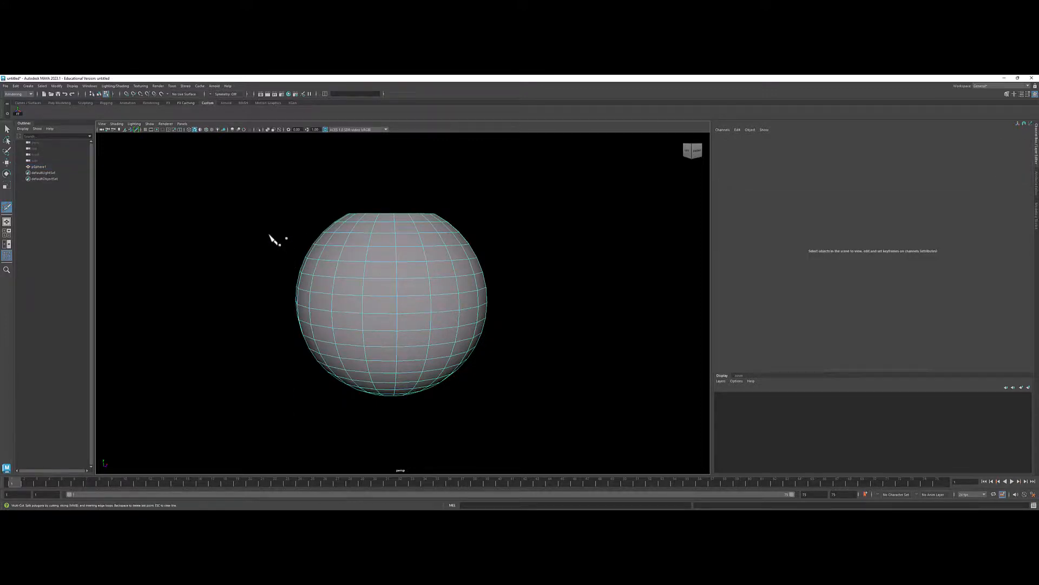
Leave the Multi-Cut tool, clear the selection and examine the cuts on the sphere's top cap up close.
{"action": "key", "text": "w"}
{"action": "right_click_drag", "start_coordinate": [350, 259], "coordinate": [379, 246]}
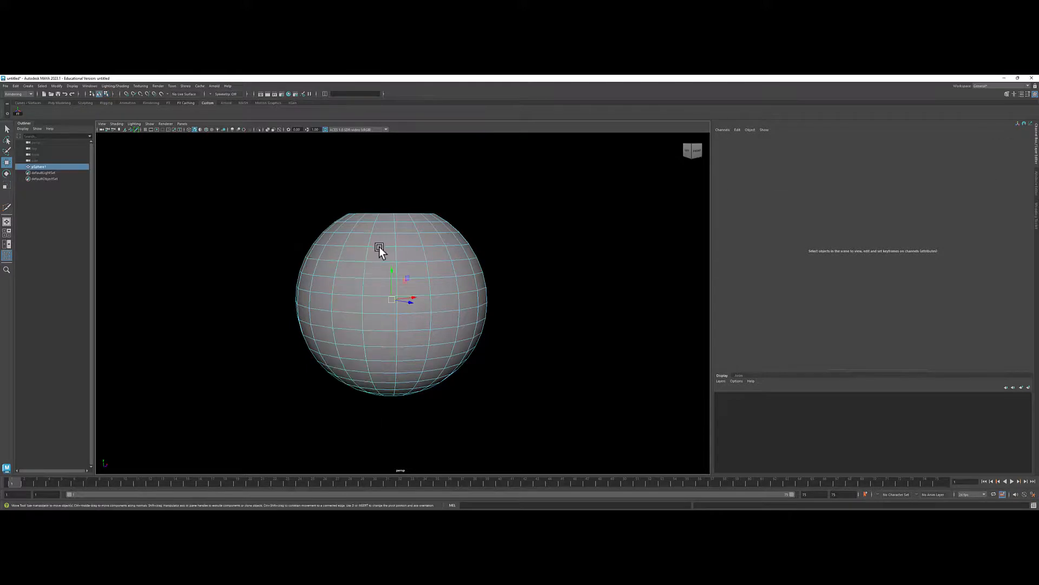
{"action": "left_click", "coordinate": [286, 238]}
{"action": "left_click_drag", "start_coordinate": [455, 338], "coordinate": [348, 360], "text": "alt"}
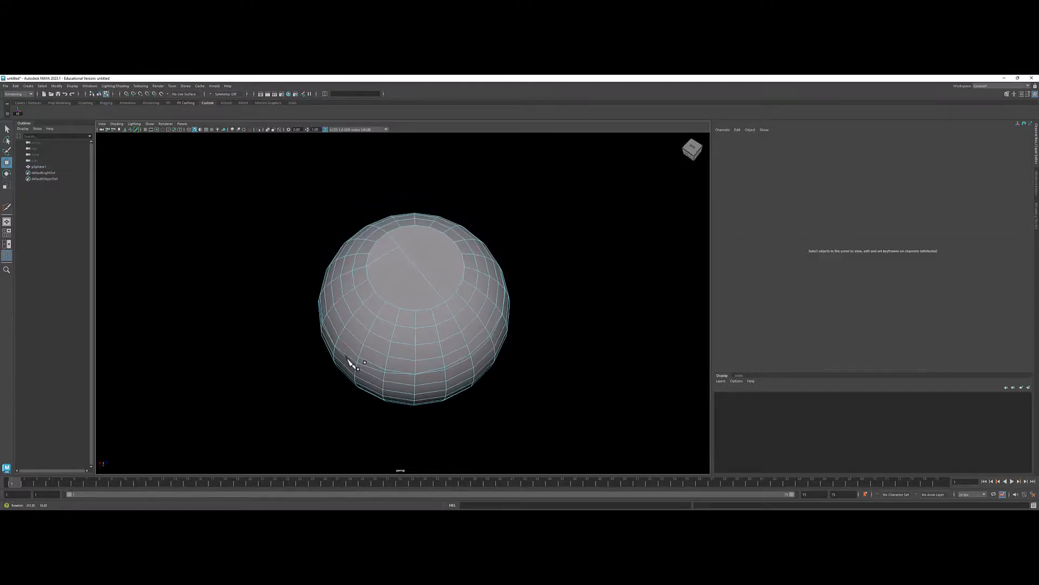
{"action": "scroll", "coordinate": [430, 277], "scroll_direction": "up", "scroll_amount": 10}
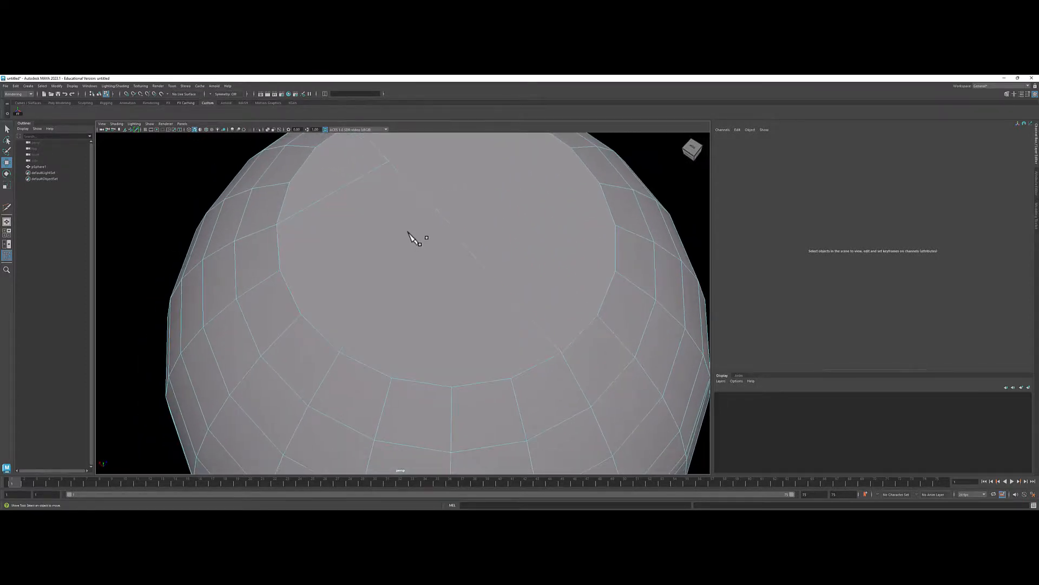
Multi-Cut a zigzag across the top cap's large face, from a rim vertex through seven interior points to the diagonal edge, and complete the cut.
{"action": "left_click_drag", "start_coordinate": [418, 235], "coordinate": [379, 287], "text": "alt"}
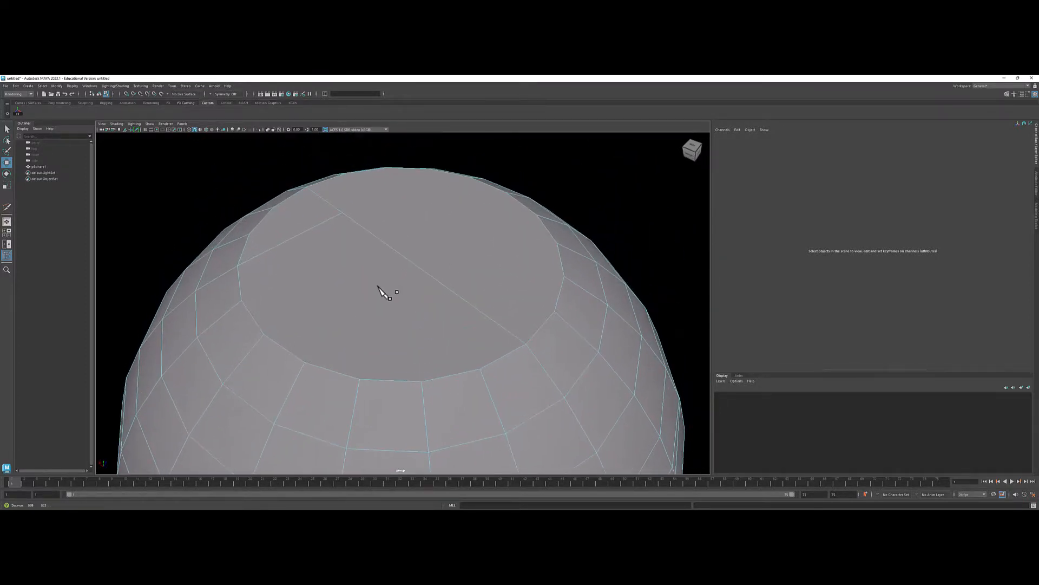
{"action": "left_click", "coordinate": [240, 299]}
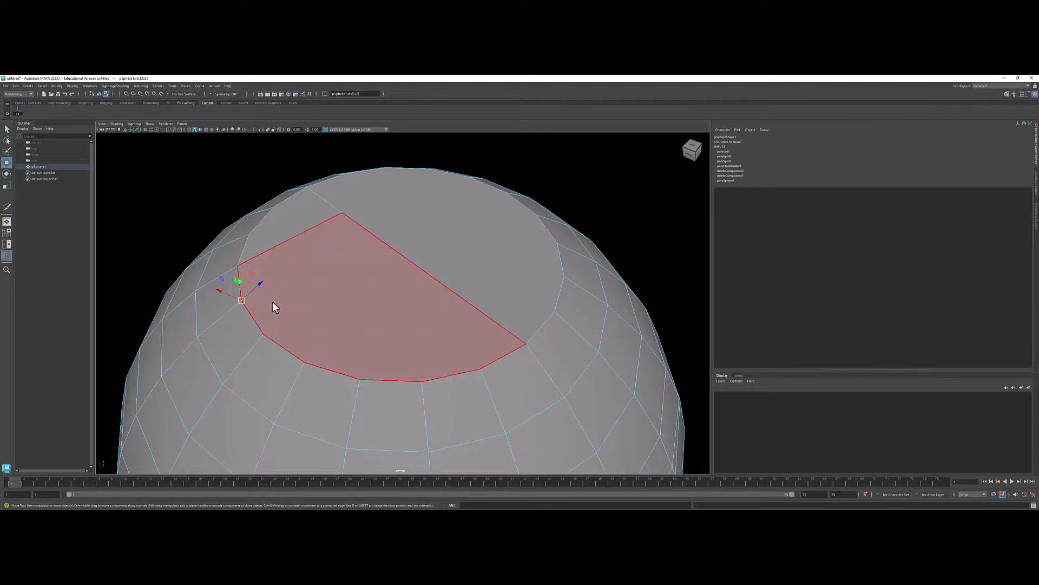
{"action": "key", "text": "F8"}
{"action": "right_click_drag", "start_coordinate": [285, 295], "coordinate": [270, 297], "text": "shift"}
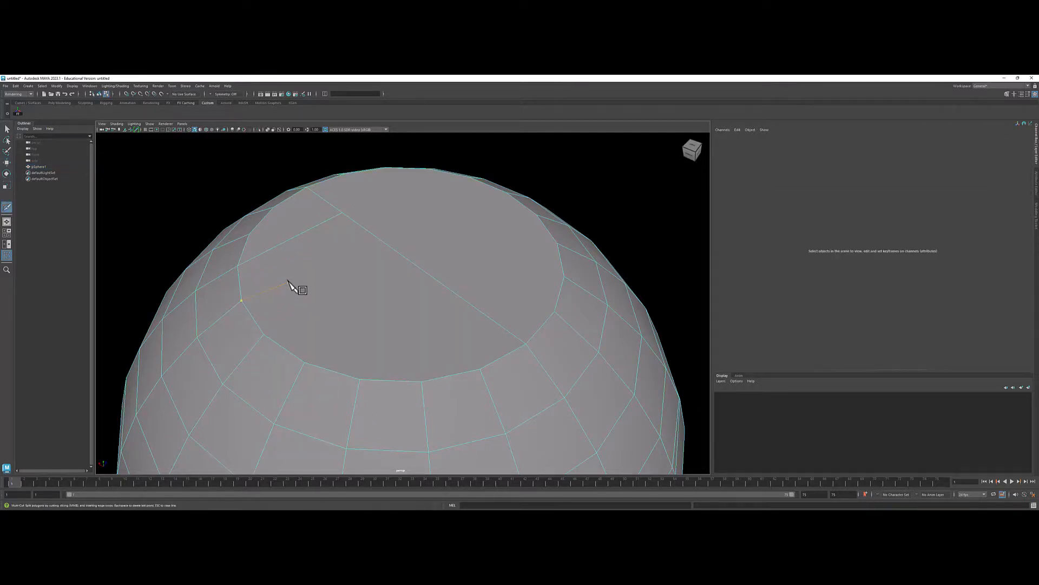
{"action": "left_click", "coordinate": [240, 299]}
{"action": "left_click", "coordinate": [272, 262]}
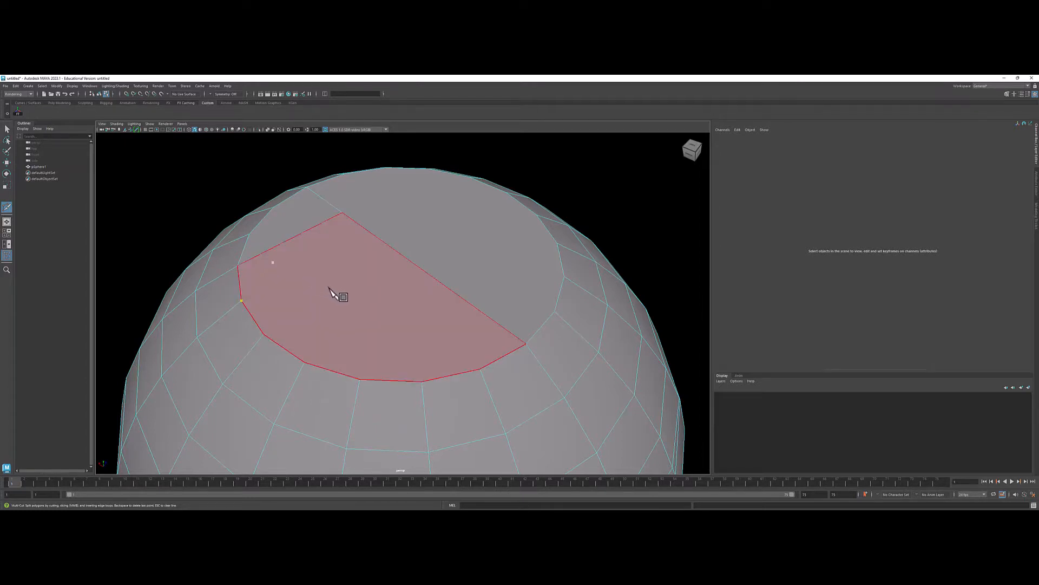
{"action": "left_click", "coordinate": [322, 298]}
{"action": "left_click", "coordinate": [344, 258]}
{"action": "left_click", "coordinate": [396, 303]}
{"action": "left_click", "coordinate": [337, 340]}
{"action": "left_click", "coordinate": [399, 359]}
{"action": "left_click", "coordinate": [458, 319]}
{"action": "left_click", "coordinate": [421, 268]}
{"action": "key", "text": "w"}
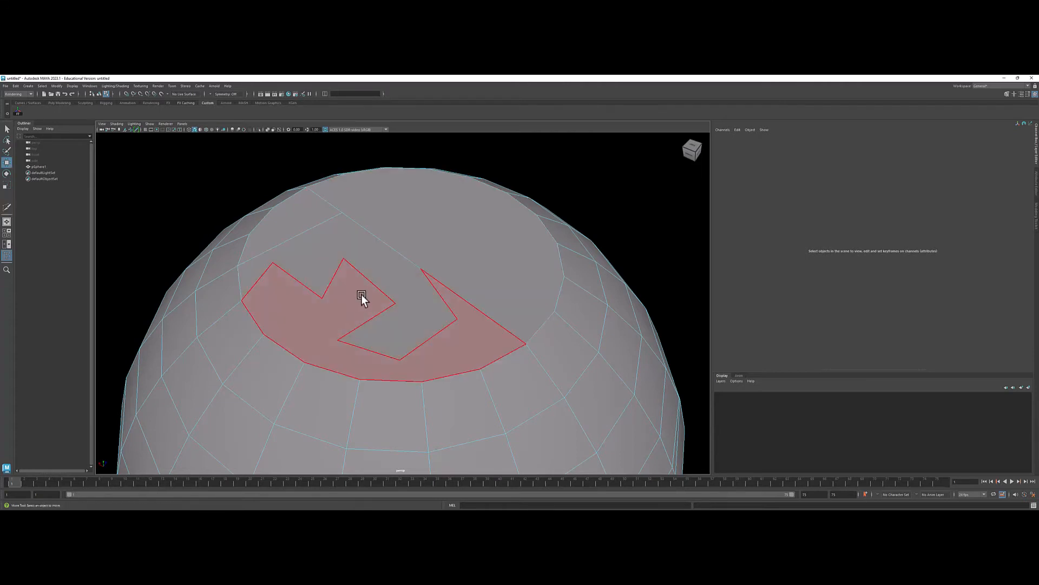
Select the zigzag-edged face on the inner side of the new cut and view it from another angle.
{"action": "left_click", "coordinate": [389, 277]}
{"action": "left_click_drag", "start_coordinate": [392, 316], "coordinate": [462, 300], "text": "alt"}
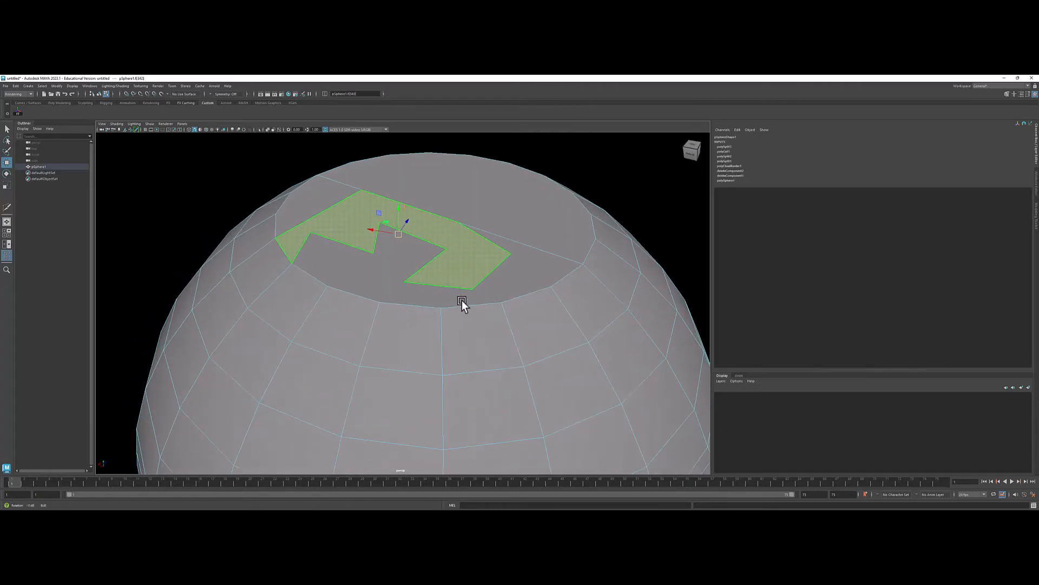